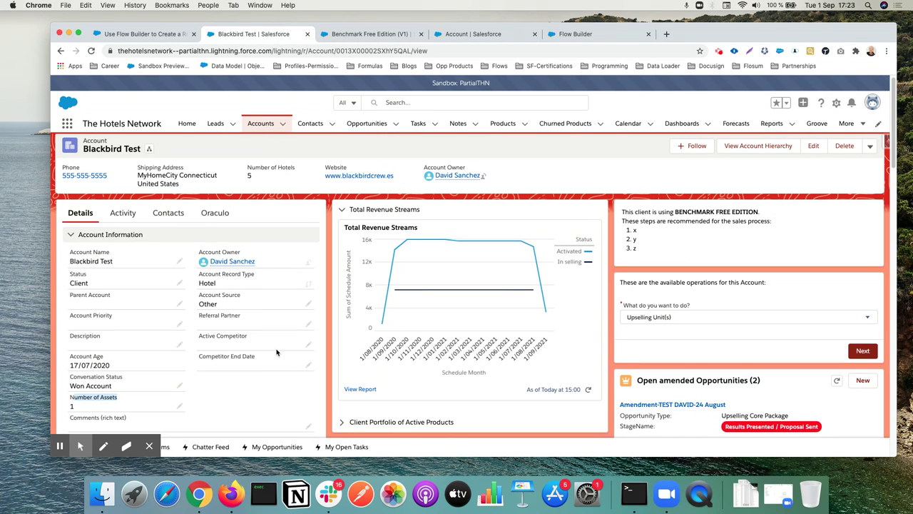
# - Examine the Number of Assets field on the Blackbird Test account and its custom field definition on the Account object
pyautogui.click(72, 394)
pyautogui.moveTo(72, 397); pyautogui.dragTo(117, 398)
pyautogui.click(473, 34)
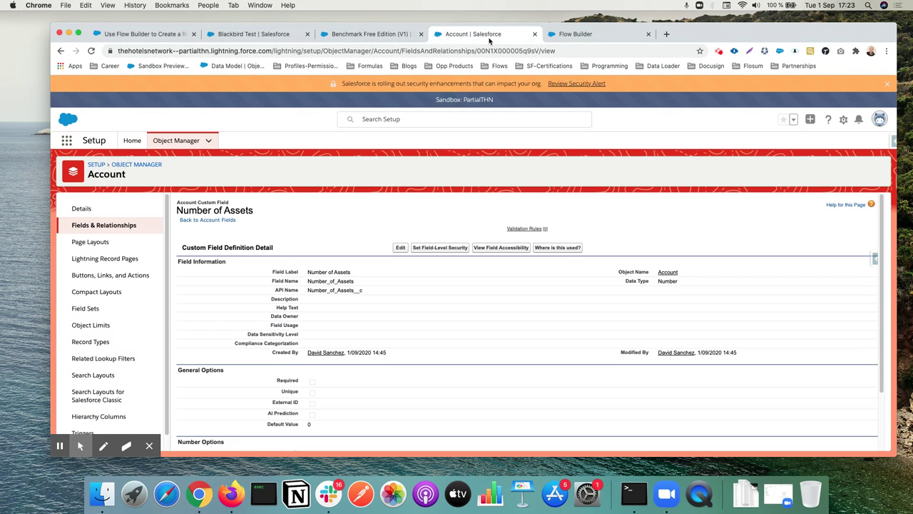
pyautogui.click(216, 37)
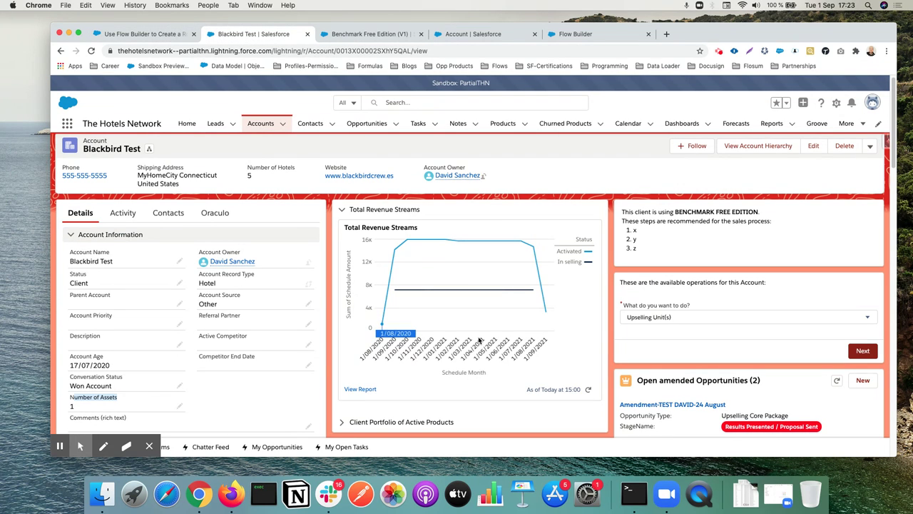
# - Review the Blackbird Test account's Assets list and the recommended sales process steps for the client
pyautogui.scroll(-5, 480, 341)
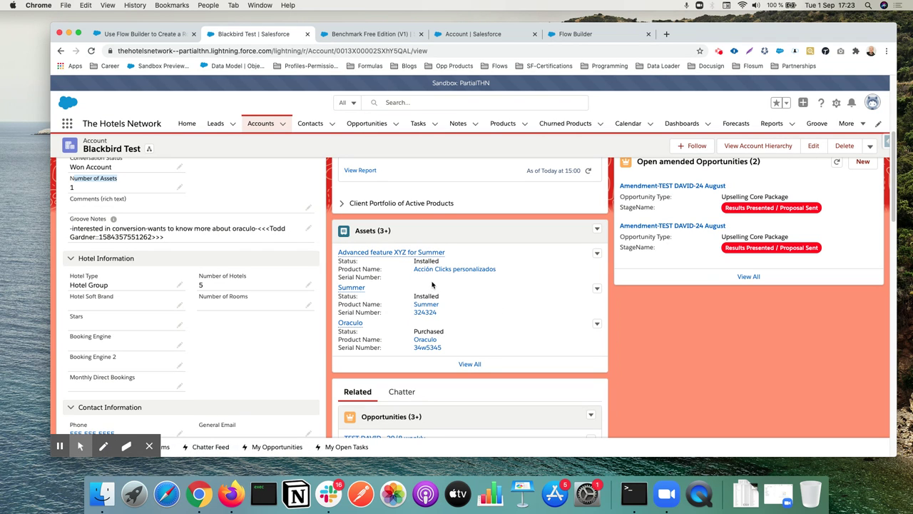
pyautogui.scroll(5, 541, 305)
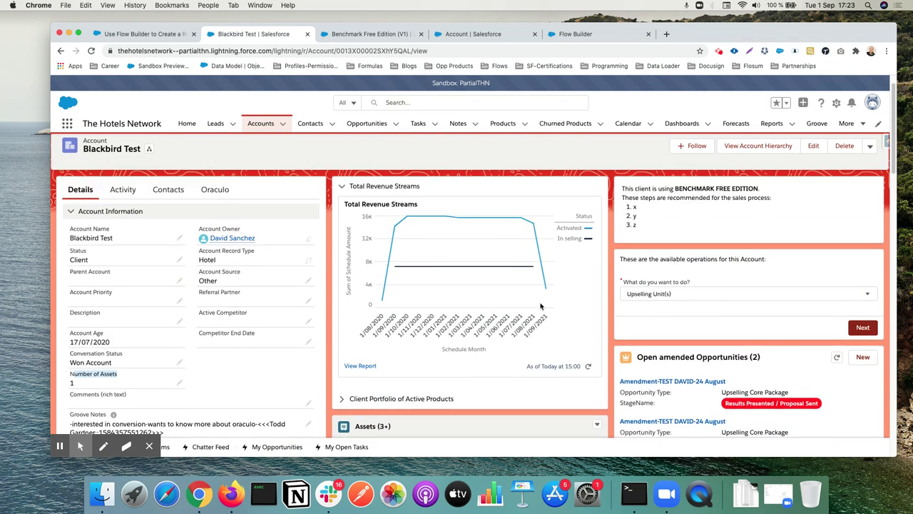
pyautogui.scroll(2, 541, 306)
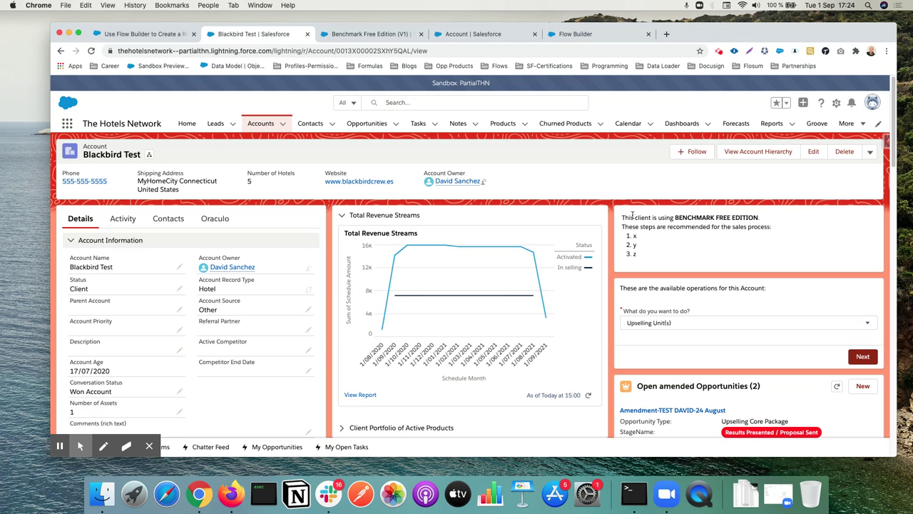
pyautogui.moveTo(623, 216); pyautogui.dragTo(783, 260)
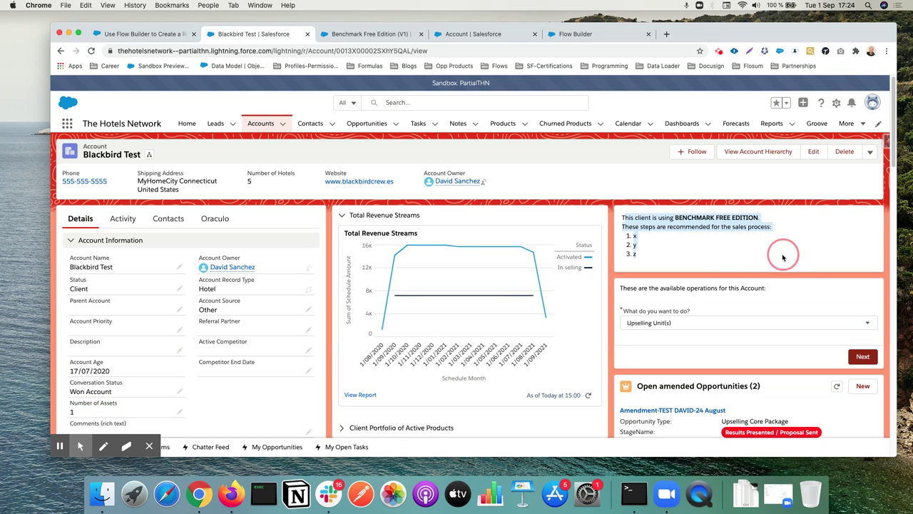
pyautogui.click(689, 255)
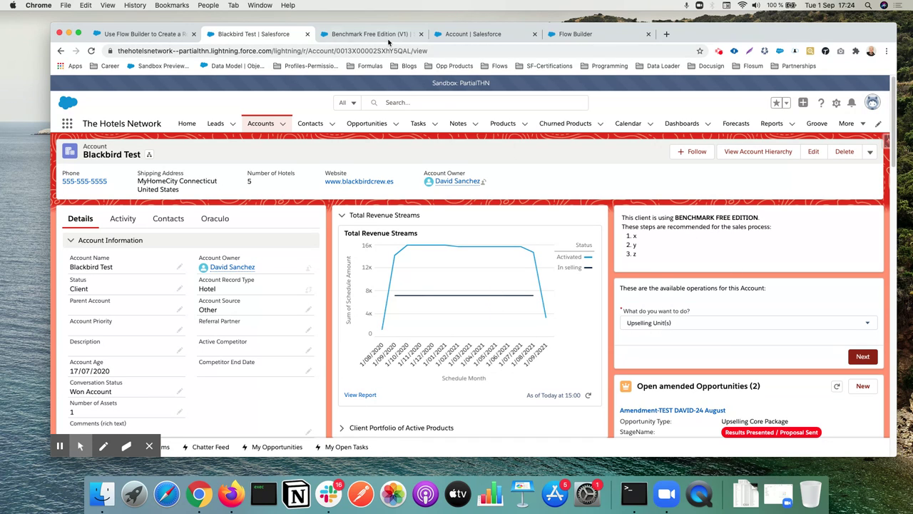
# - Glance at the asset-counting flow and read the Salesforce Admins article on creating a roll-up summary field with Flow Builder
pyautogui.click(595, 35)
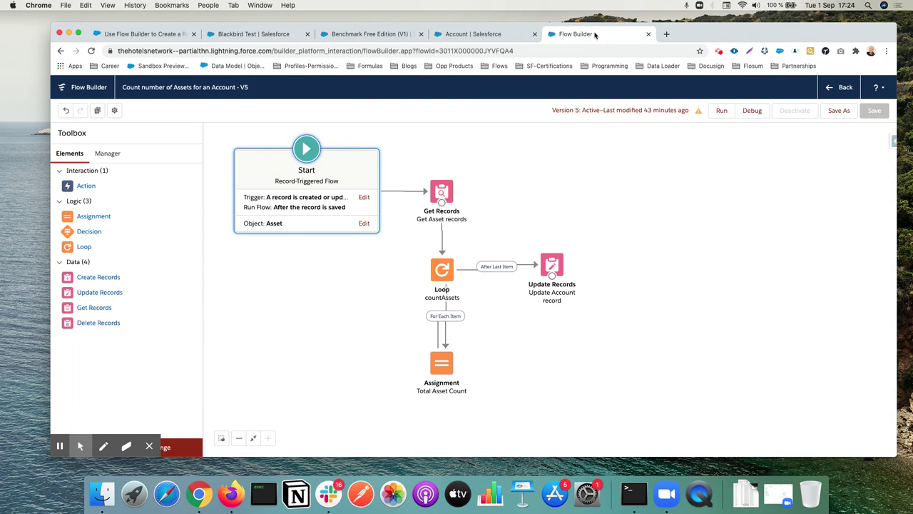
pyautogui.click(143, 36)
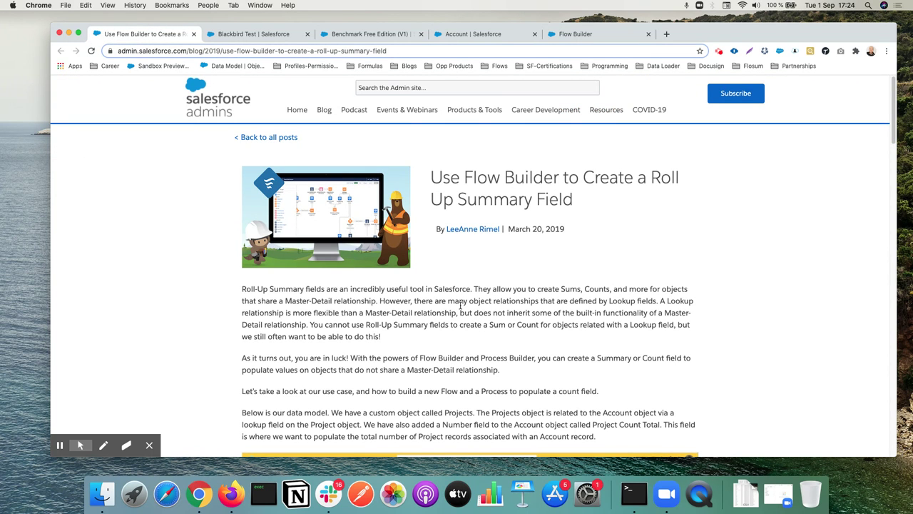
pyautogui.scroll(-1, 460, 305)
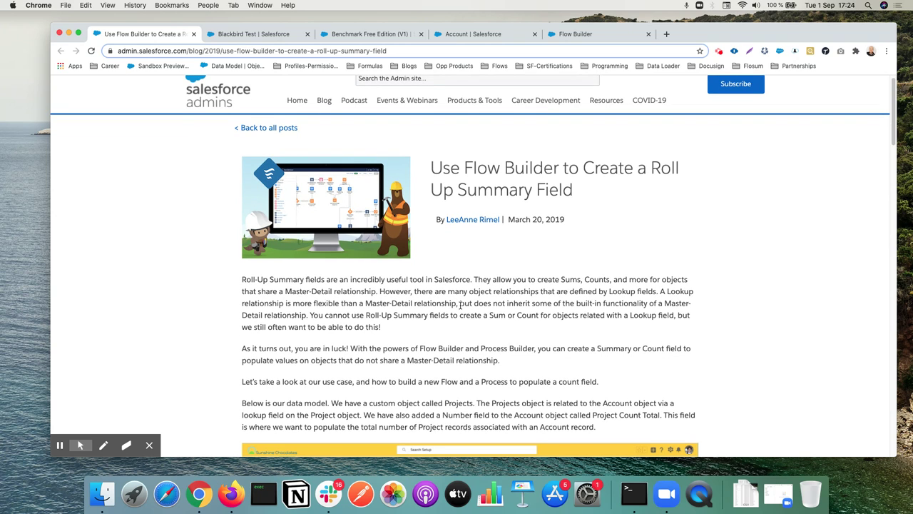
pyautogui.scroll(-10, 460, 305)
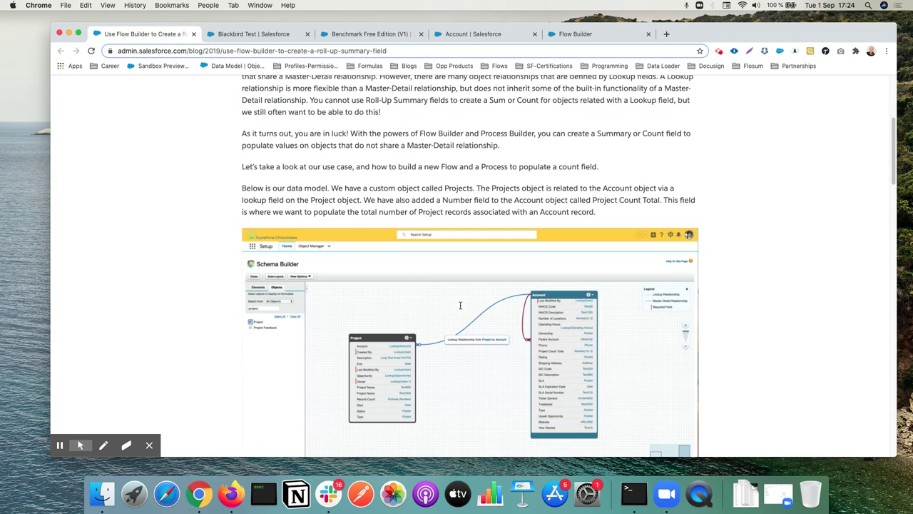
pyautogui.scroll(-1, 460, 308)
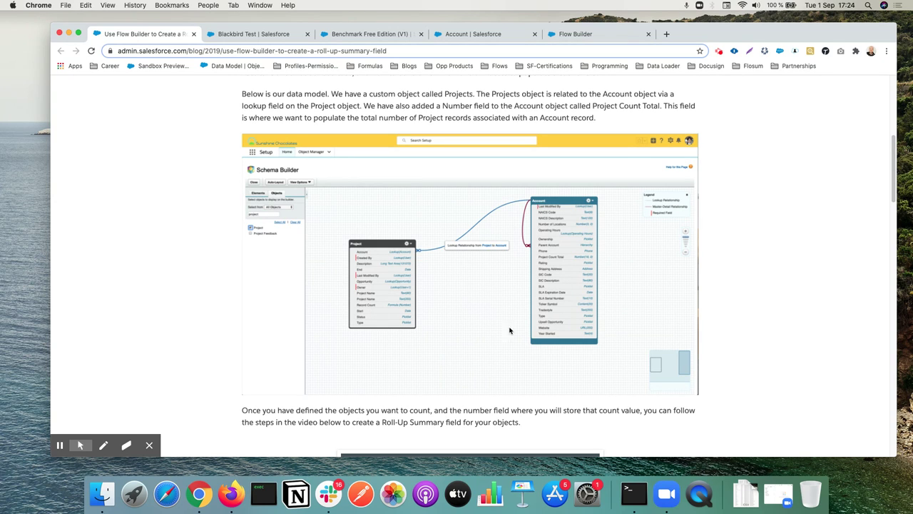
pyautogui.scroll(-1, 510, 312)
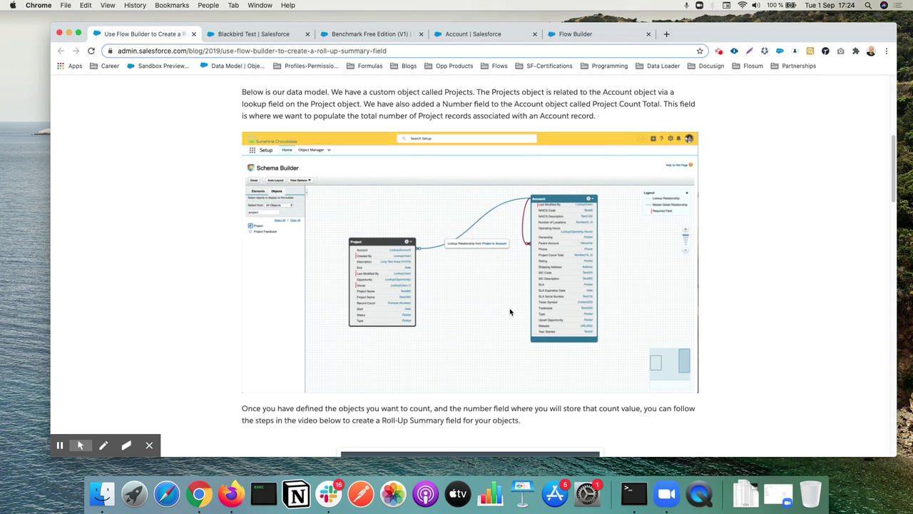
pyautogui.scroll(-5, 510, 312)
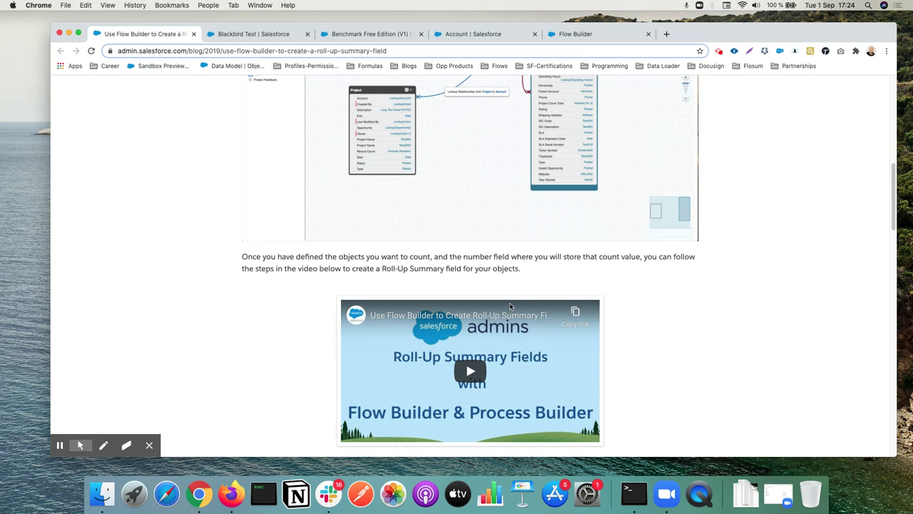
pyautogui.scroll(10, 511, 302)
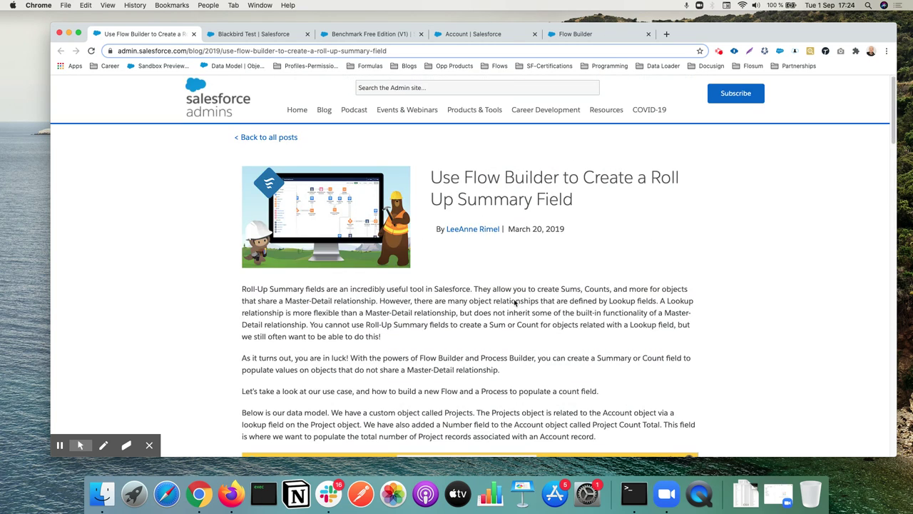
# - In the asset-counting flow, inspect the Get Asset records element's Product2Id filter and record storage options, and close it without saving
pyautogui.click(588, 34)
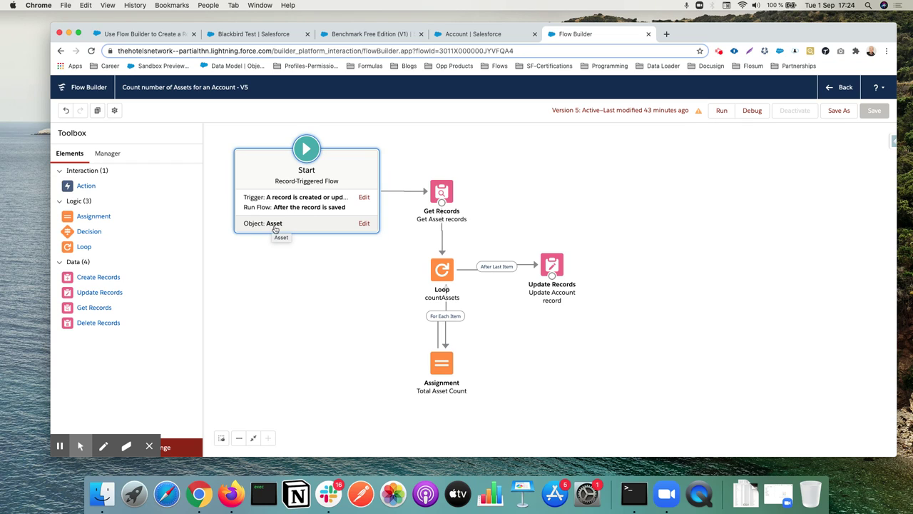
pyautogui.doubleClick(440, 192)
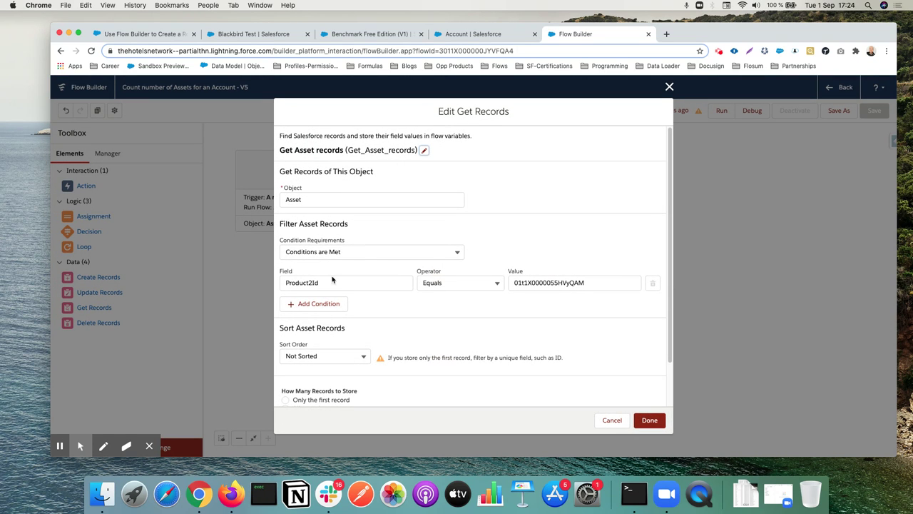
pyautogui.doubleClick(293, 283)
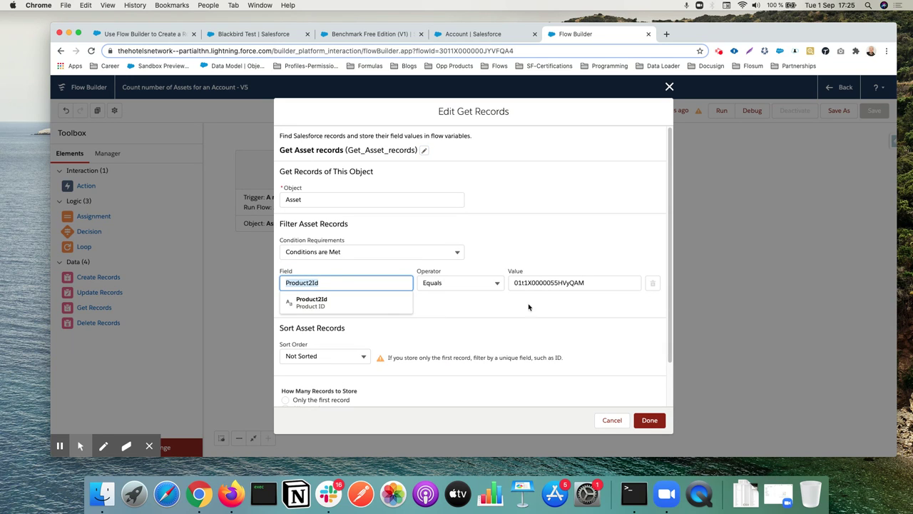
pyautogui.click(566, 304)
pyautogui.scroll(-2, 436, 359)
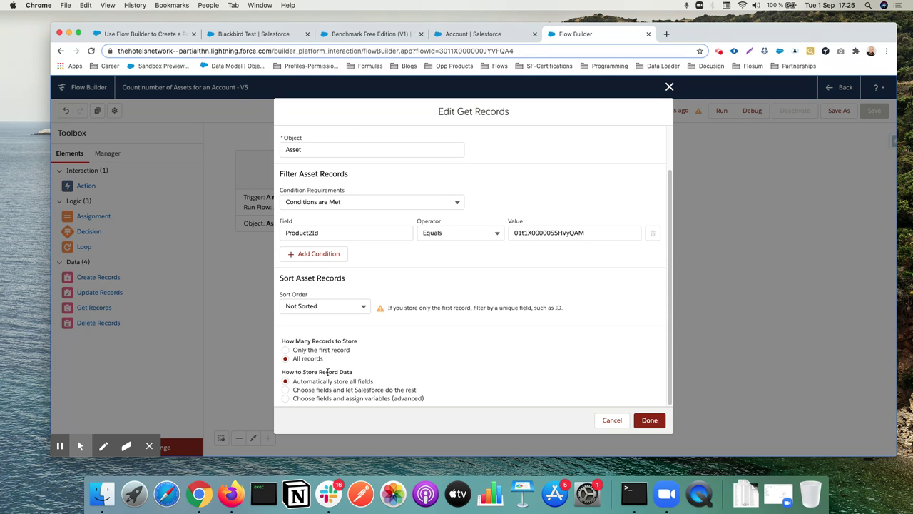
pyautogui.click(611, 420)
# - Inspect the countAssets loop's collection settings and the Total Asset Count assignment's variable and value, closing both without saving
pyautogui.doubleClick(442, 269)
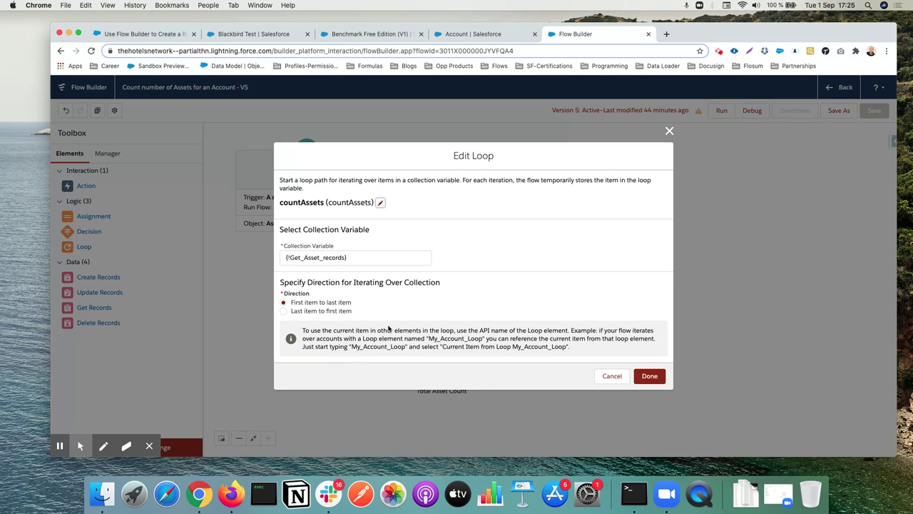
pyautogui.click(612, 375)
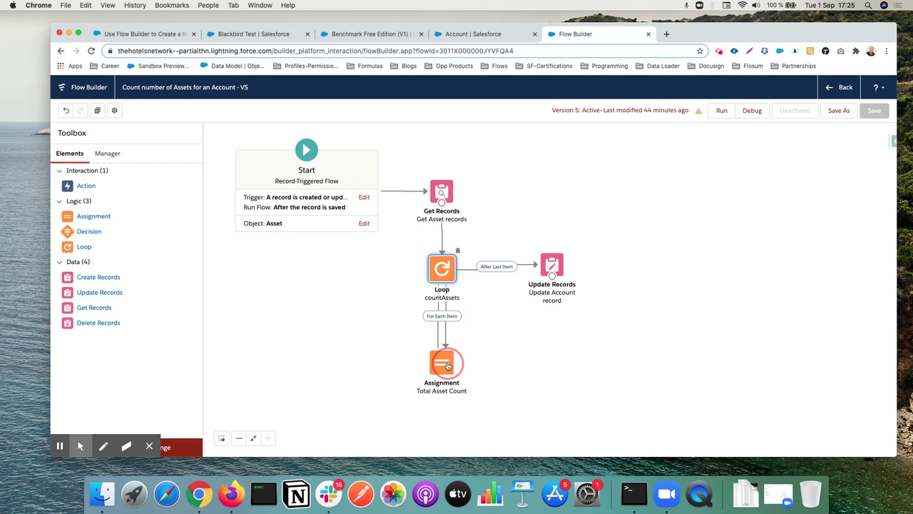
pyautogui.doubleClick(441, 364)
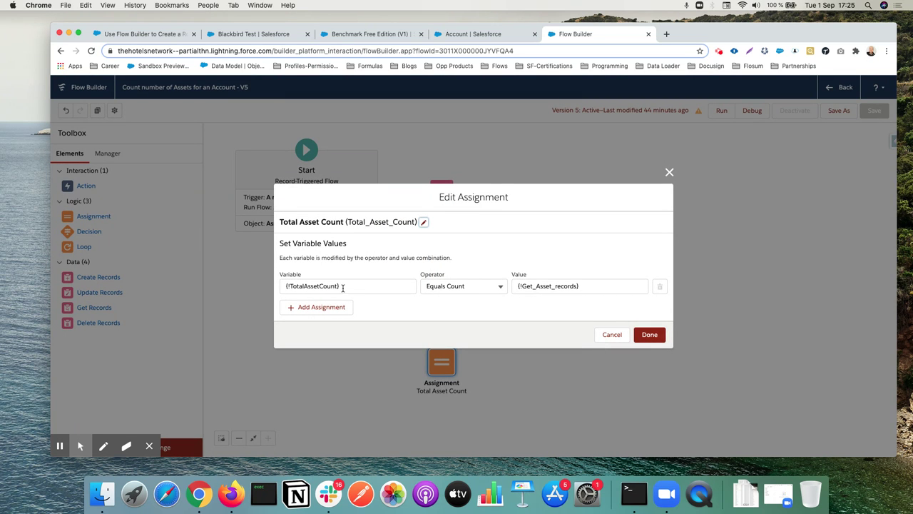
pyautogui.click(344, 286)
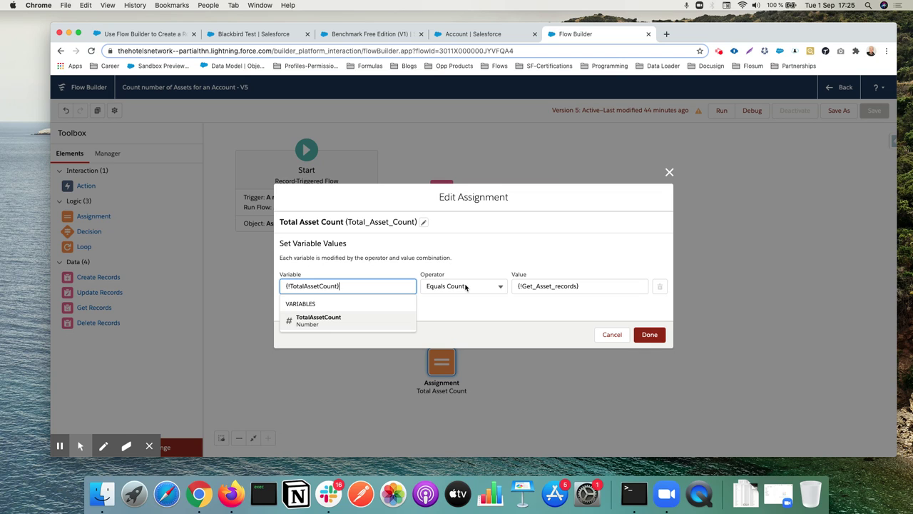
pyautogui.click(577, 286)
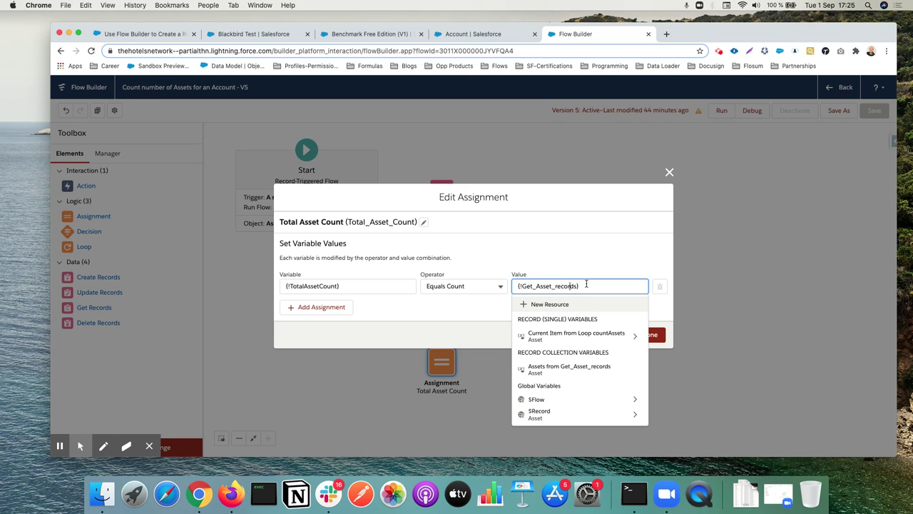
pyautogui.click(619, 262)
pyautogui.click(612, 335)
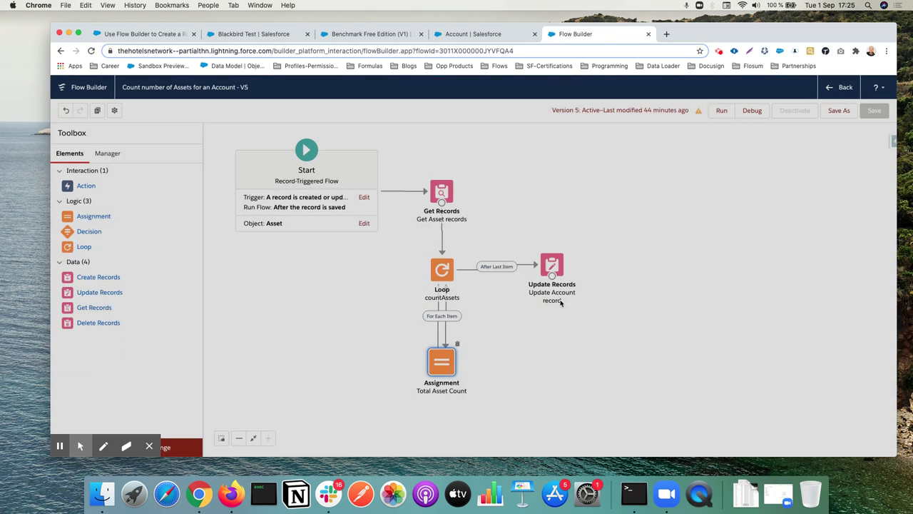
# - Open the Update Account record element and examine the filter condition matching the account Id to the triggering record's AccountId
pyautogui.click(444, 195)
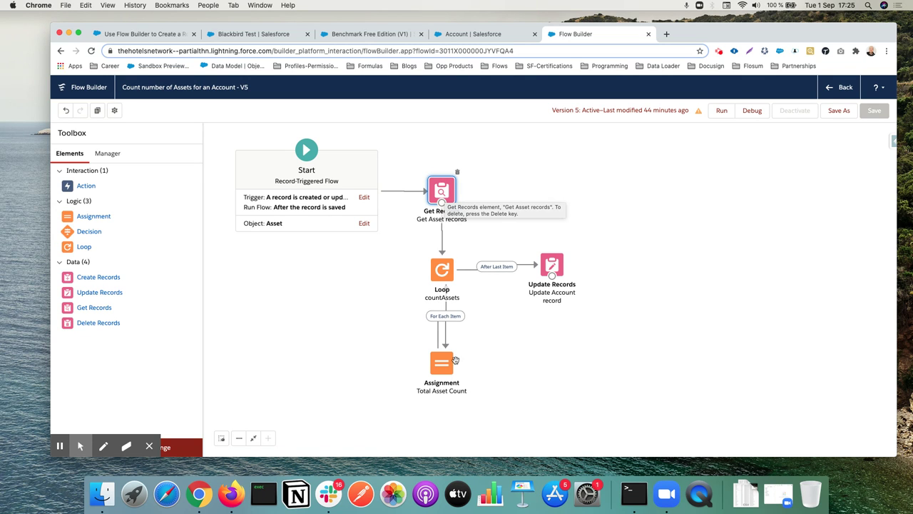
pyautogui.doubleClick(548, 271)
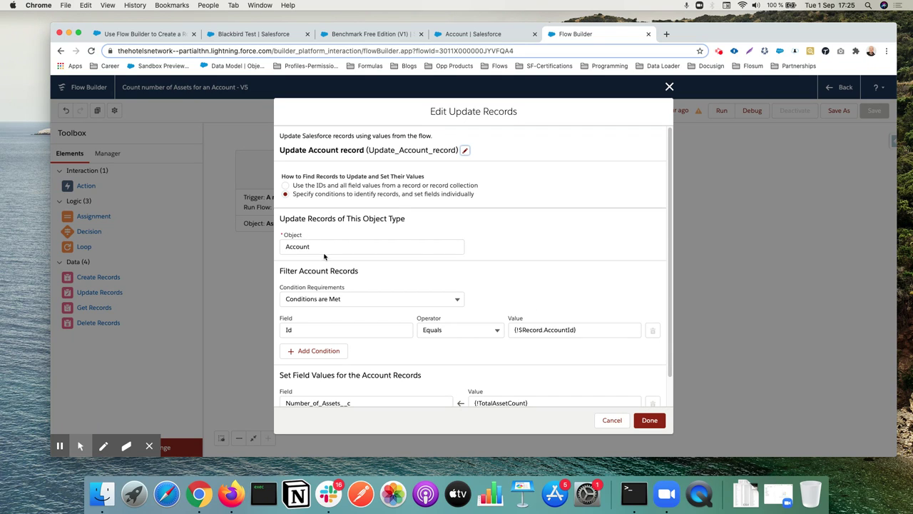
pyautogui.click(319, 332)
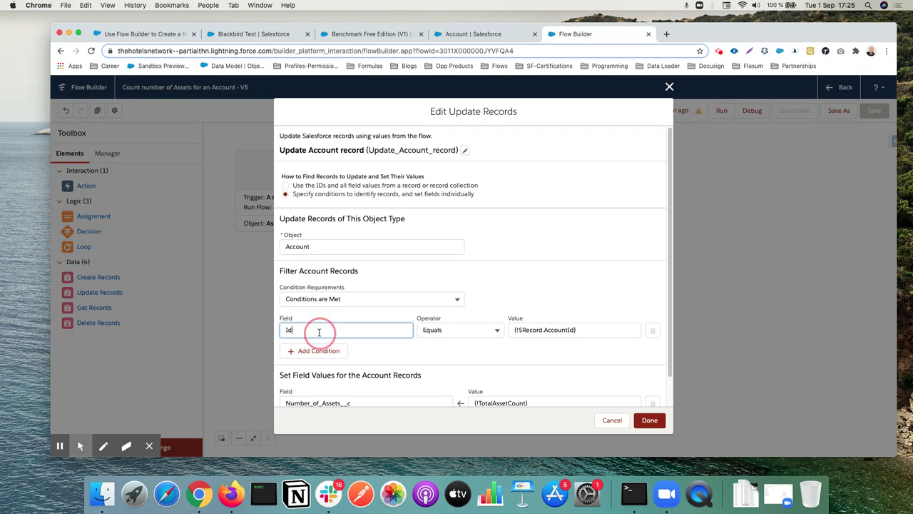
pyautogui.click(557, 330)
pyautogui.moveTo(544, 330); pyautogui.dragTo(517, 330)
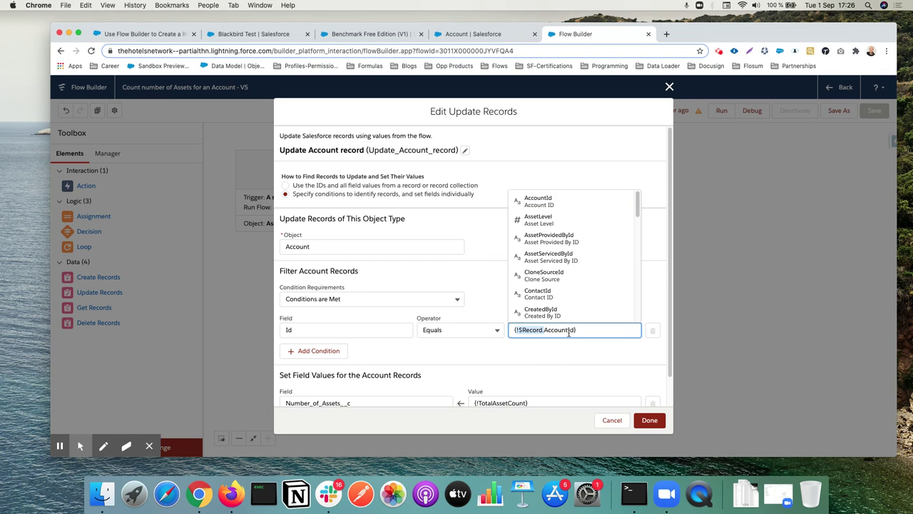
# - Check the Number_of_Assets__c field assignment against the field's definition in Object Manager, and close the Update Account record element without saving
pyautogui.scroll(-1, 537, 357)
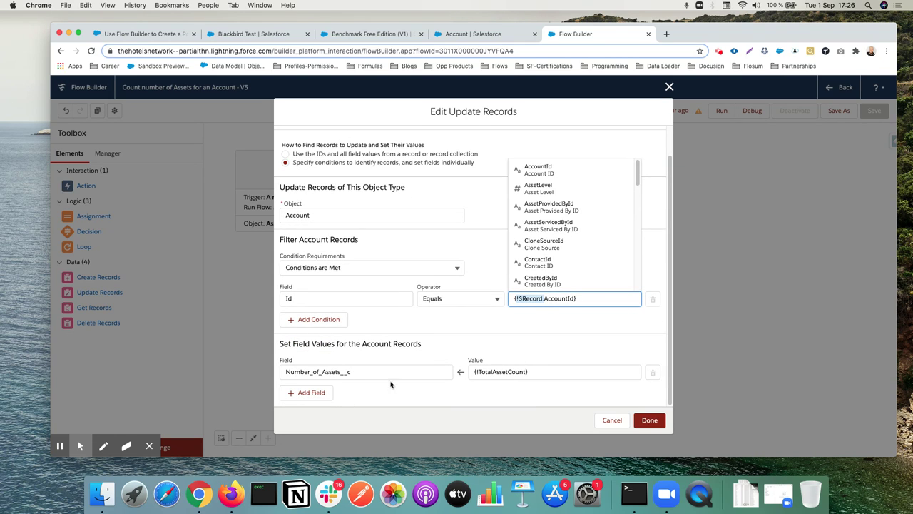
pyautogui.click(534, 371)
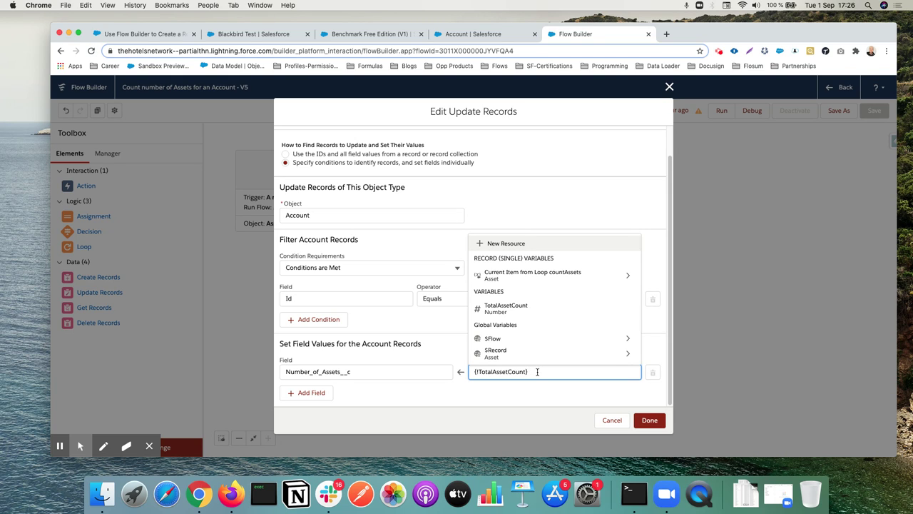
pyautogui.moveTo(385, 375); pyautogui.dragTo(276, 372)
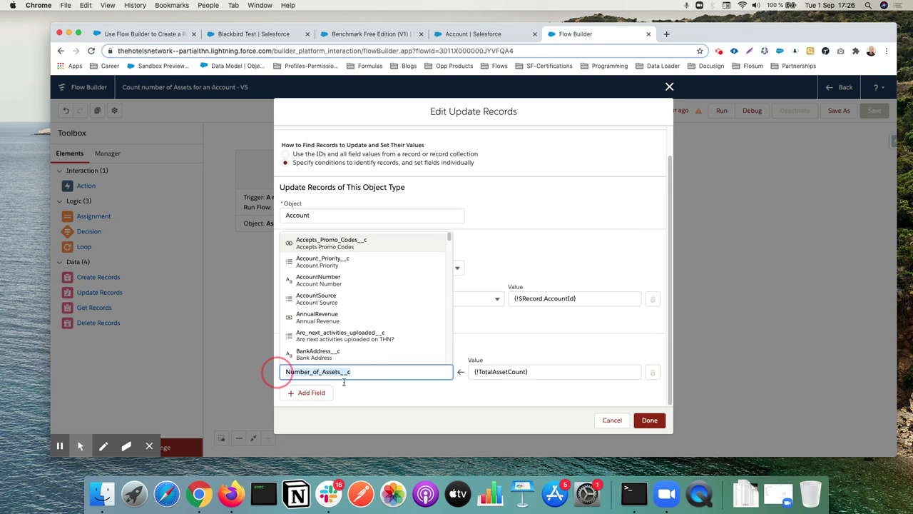
pyautogui.click(446, 37)
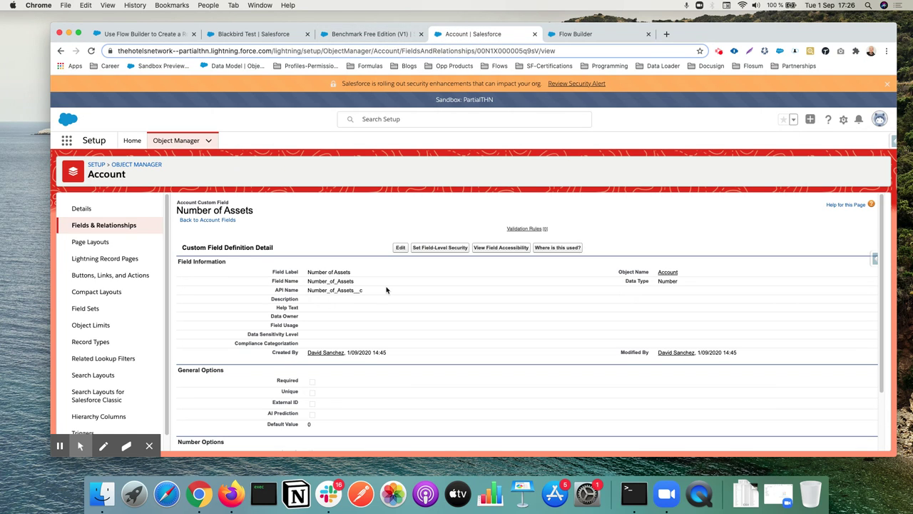
pyautogui.click(584, 42)
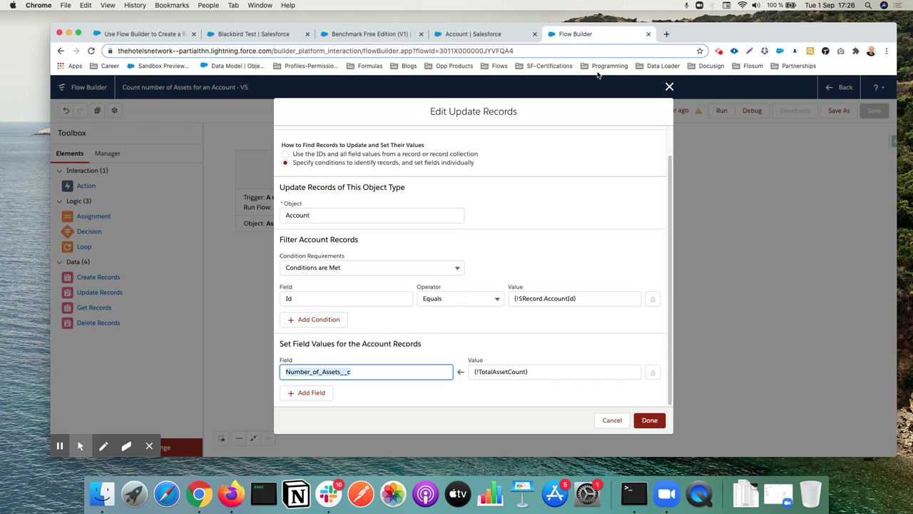
pyautogui.click(612, 421)
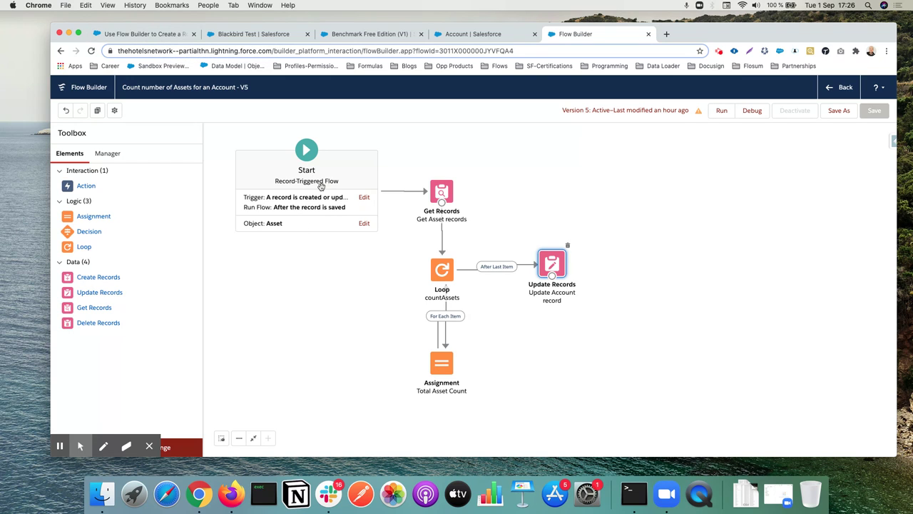
# - Switch to the Blackbird Test account record and examine its Number of Assets field and its list of related assets
pyautogui.click(243, 36)
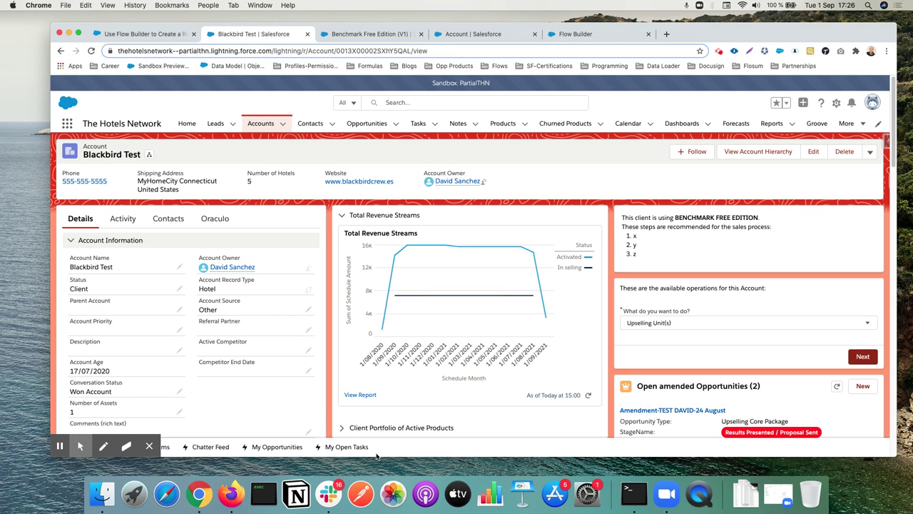
pyautogui.click(60, 446)
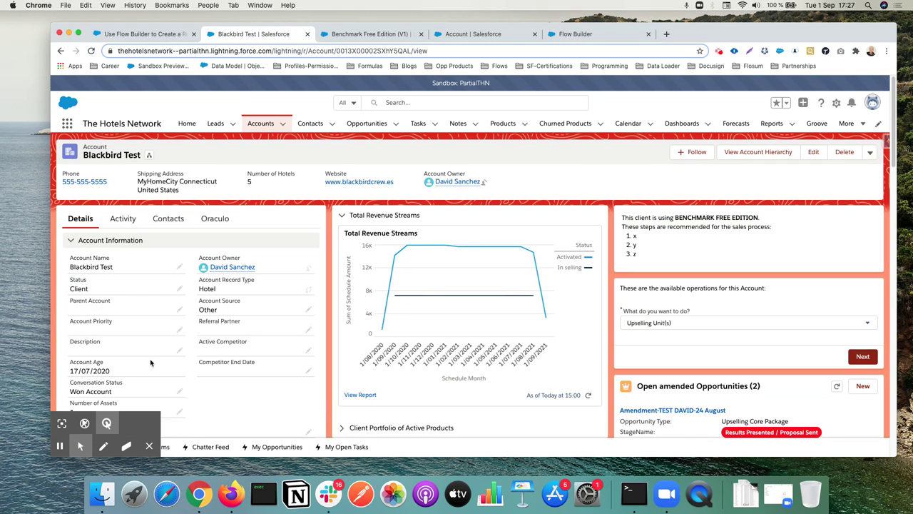
pyautogui.scroll(-3, 128, 389)
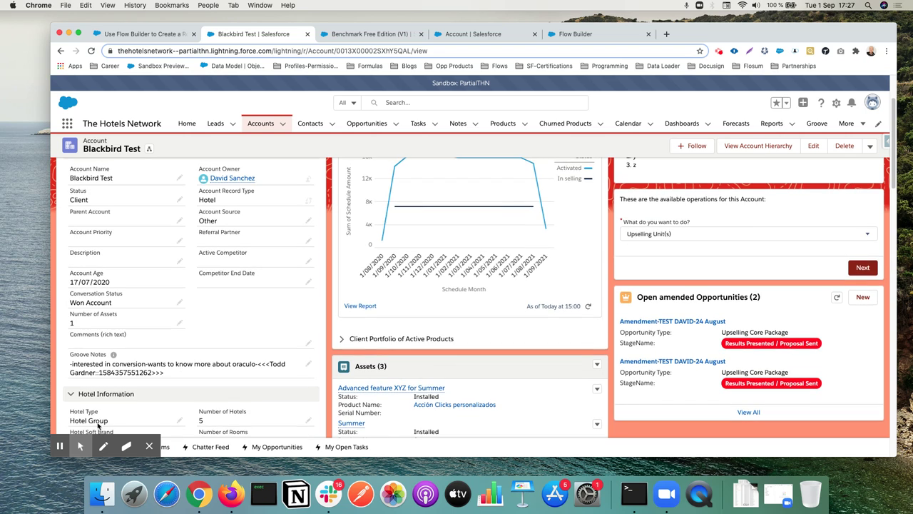
pyautogui.click(60, 446)
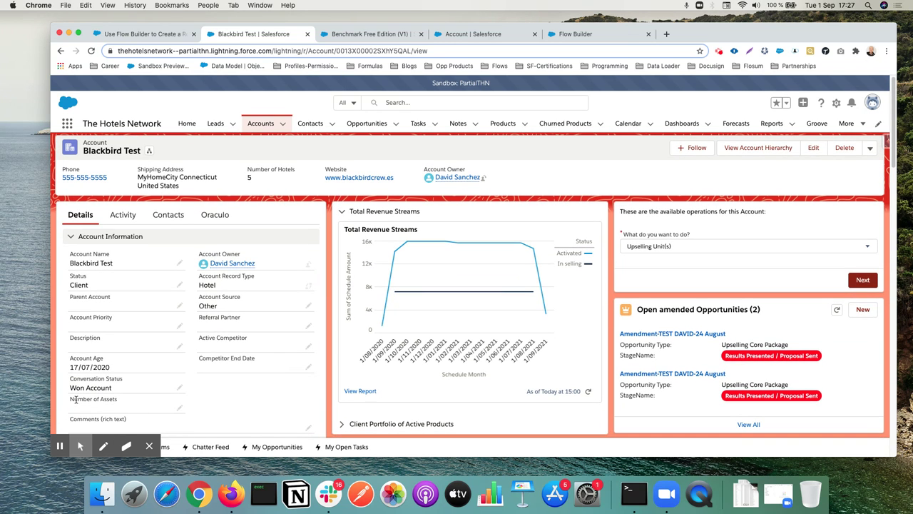
pyautogui.moveTo(74, 401); pyautogui.dragTo(120, 400)
pyautogui.scroll(-5, 500, 357)
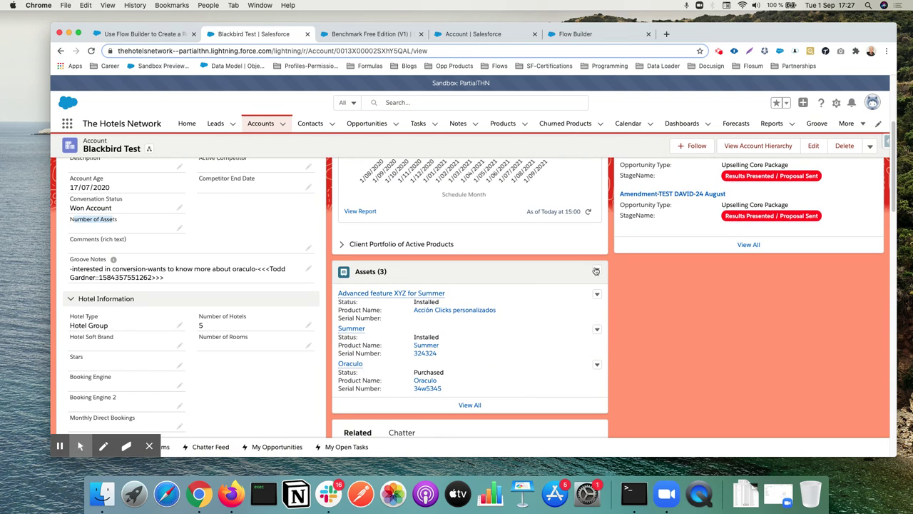
# - Start a new asset for the Blackbird Test account named "Free Benchmark product", with Benchmark Free Edition as its product
pyautogui.click(597, 271)
pyautogui.click(610, 286)
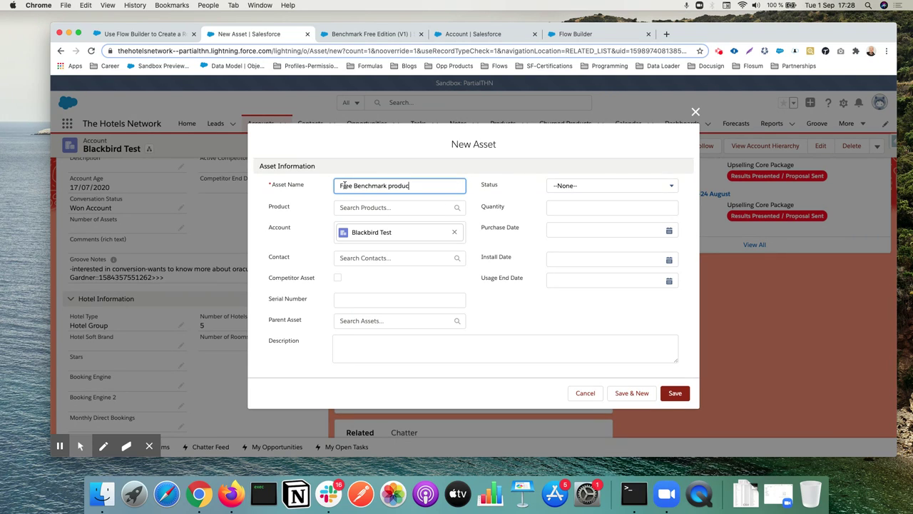
pyautogui.click(360, 205)
pyautogui.write('ben')
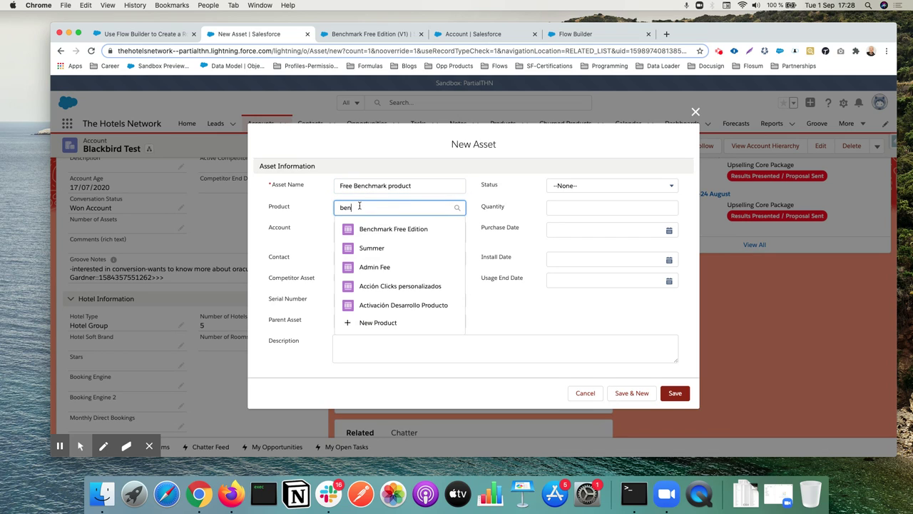
pyautogui.click(396, 244)
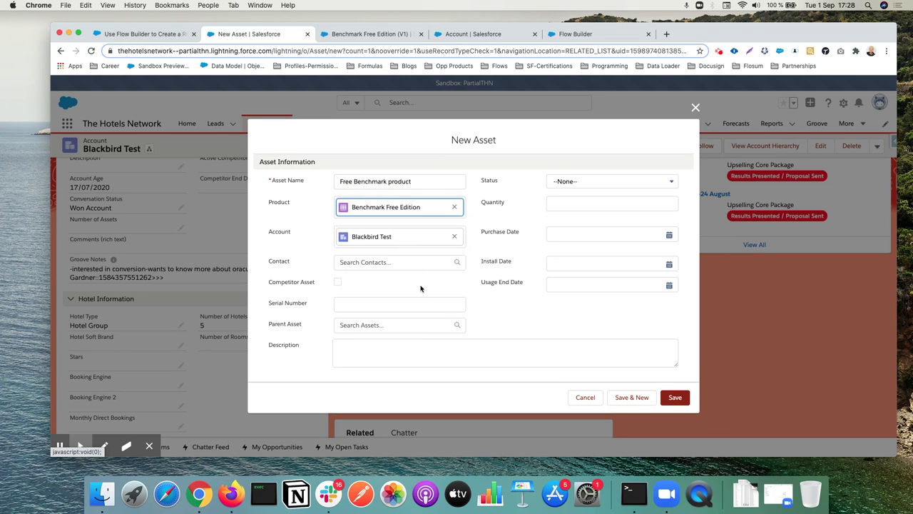
# - Give the new asset serial number 4545, choose a status for it, and save it
pyautogui.click(376, 303)
pyautogui.write('4545')
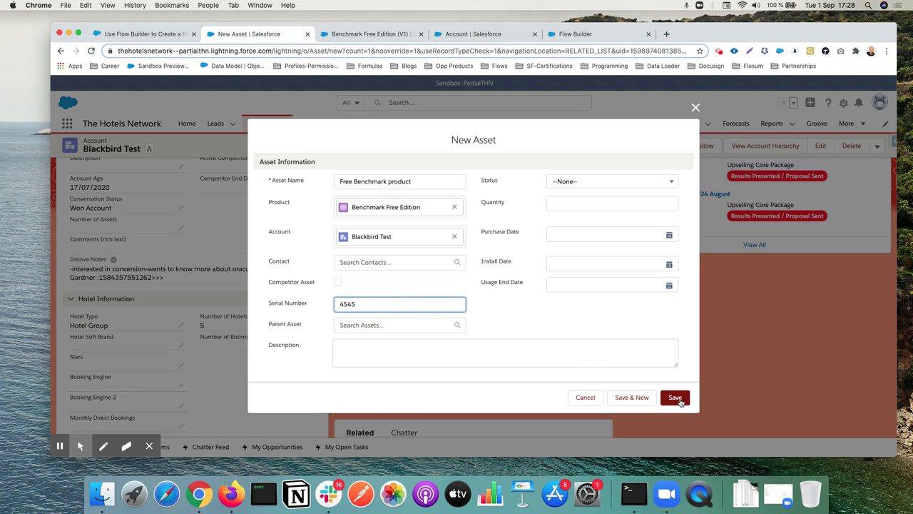
pyautogui.click(608, 183)
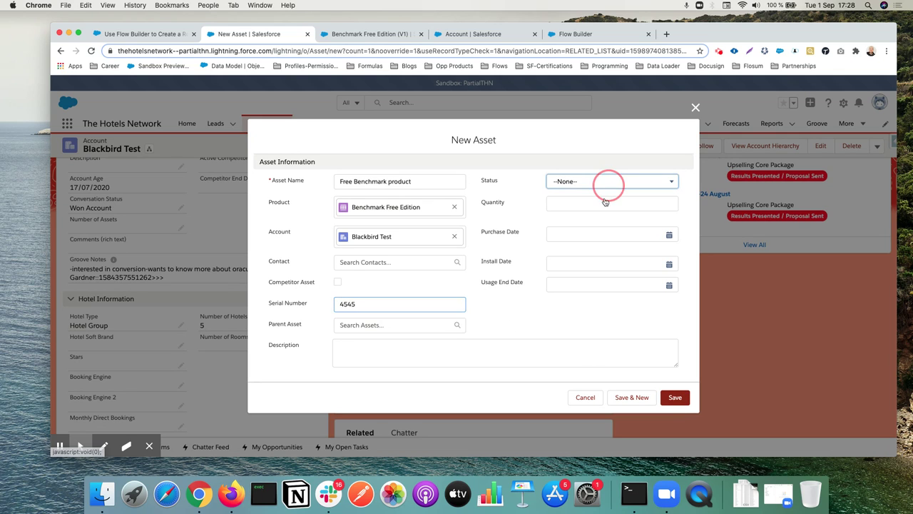
pyautogui.click(585, 216)
pyautogui.click(675, 398)
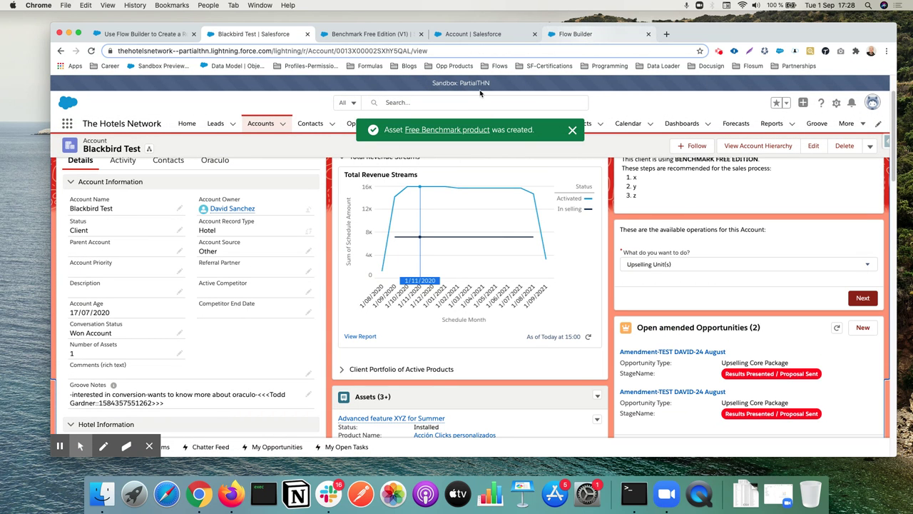
# - Check the Number of Assets field in the Blackbird Test account's details
pyautogui.moveTo(70, 343); pyautogui.dragTo(131, 366)
pyautogui.click(62, 355)
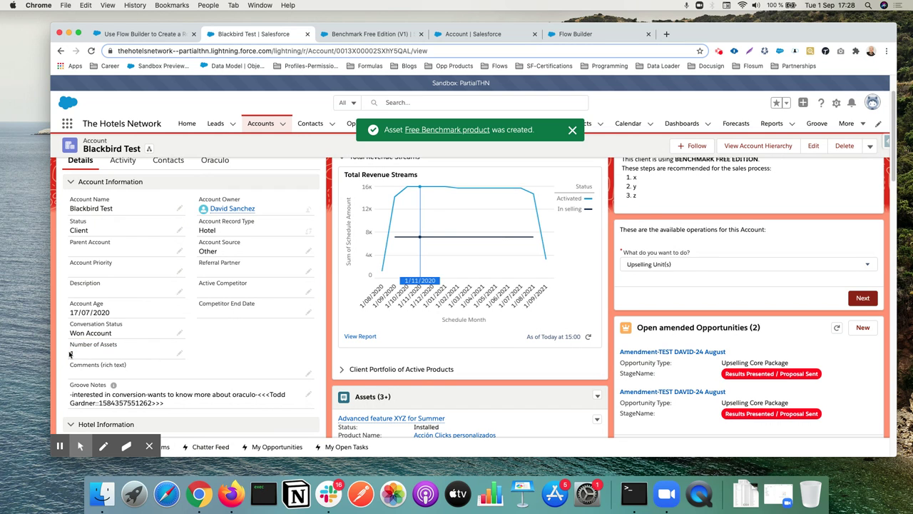
pyautogui.scroll(2, 626, 283)
# - Open the account's Lightning record page for editing and dismiss the recording time notice
pyautogui.click(836, 102)
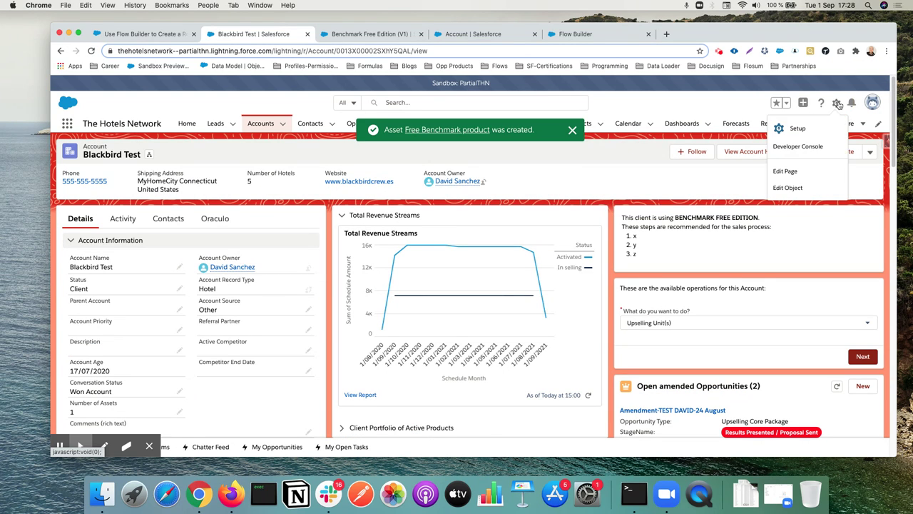
pyautogui.click(809, 170)
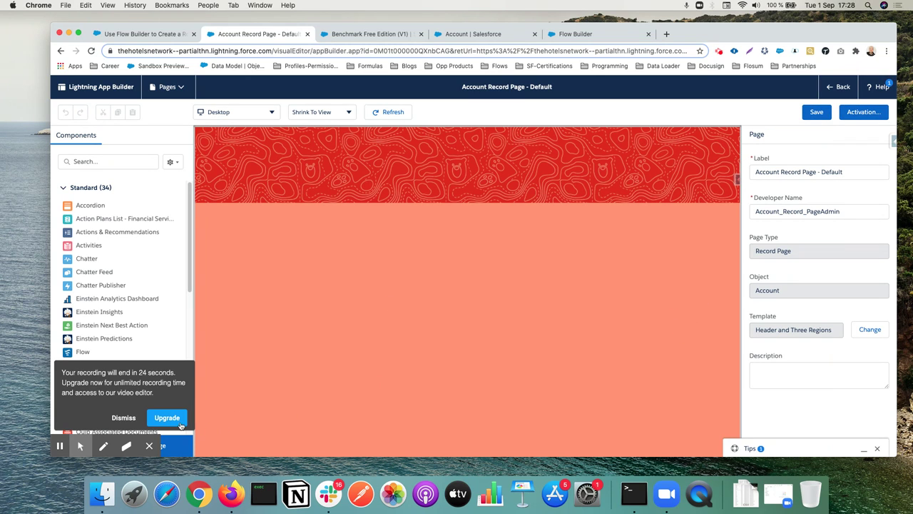
pyautogui.click(124, 418)
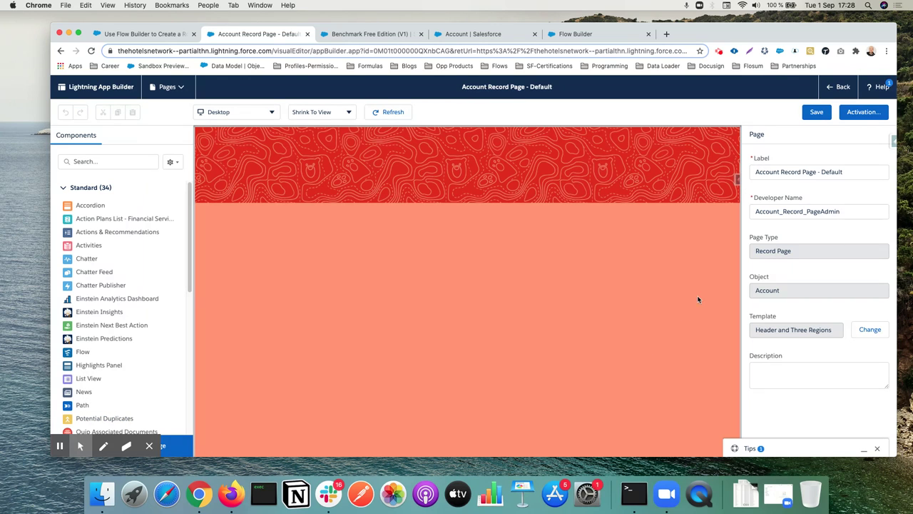